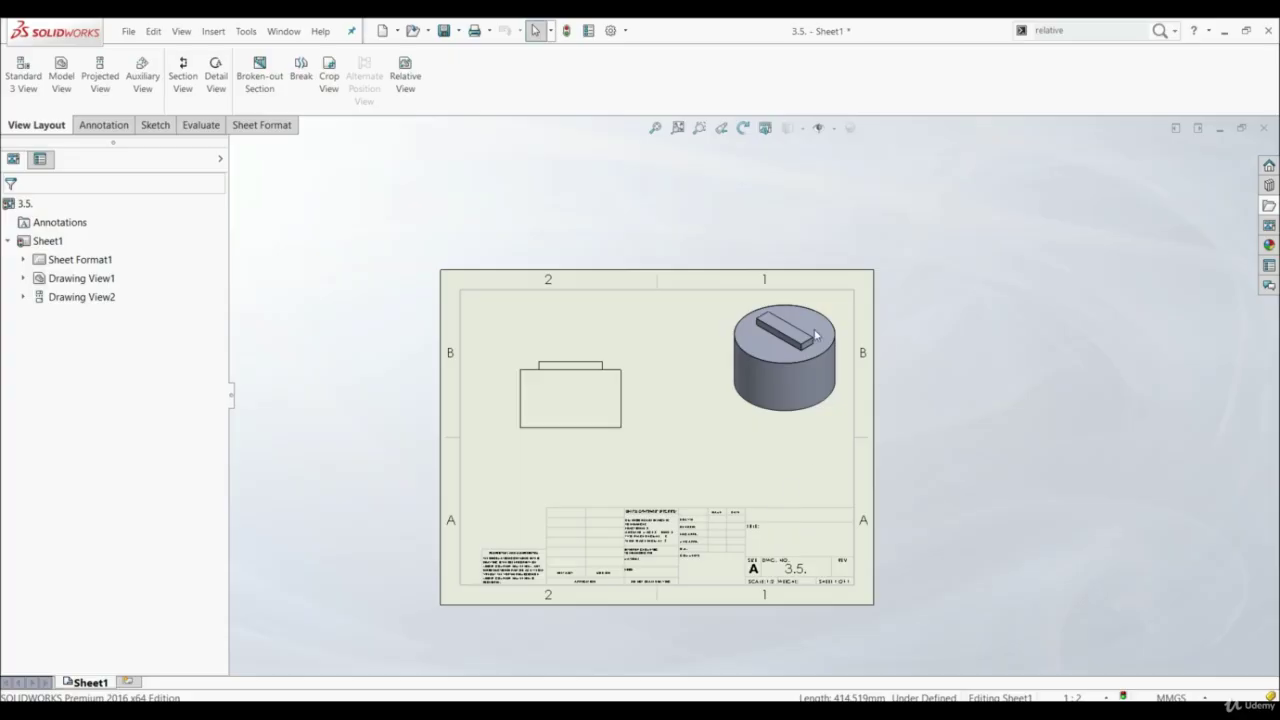
Step: Start a broken-out section and sketch a closed spline around the front-left portion of the shaded isometric view
scroll(757, 370, "down", 3)
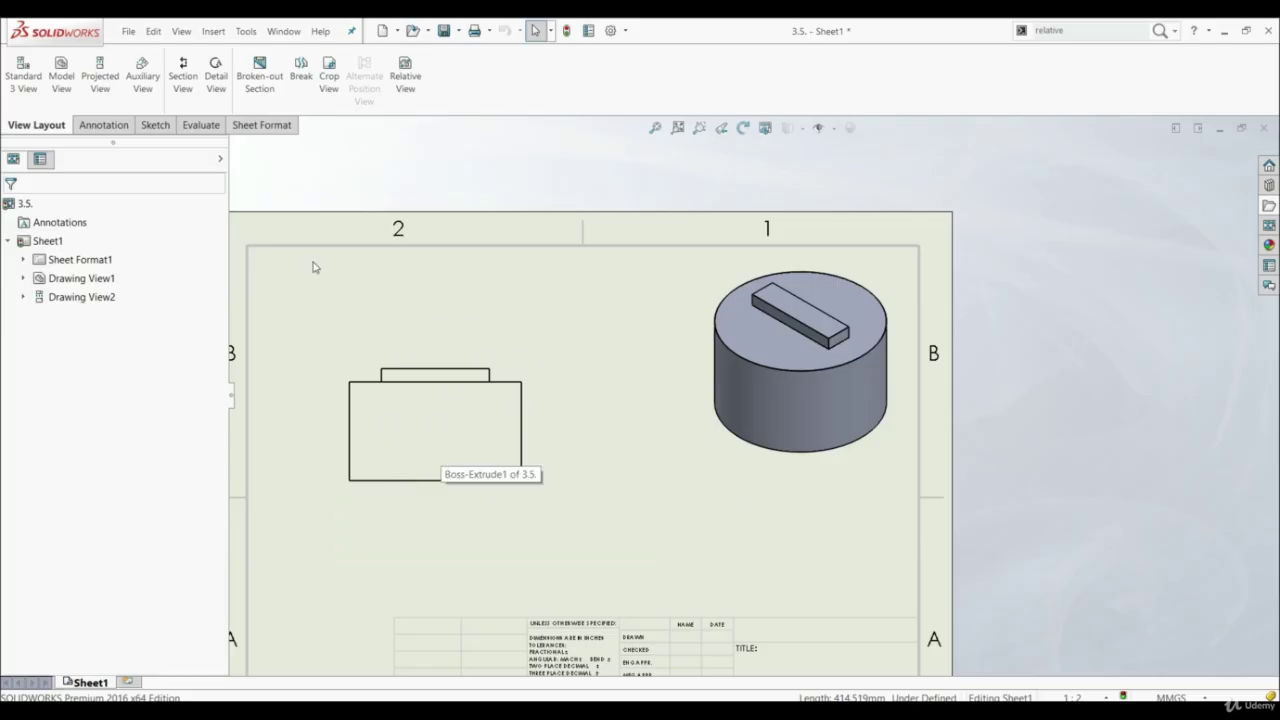
left_click(250, 84)
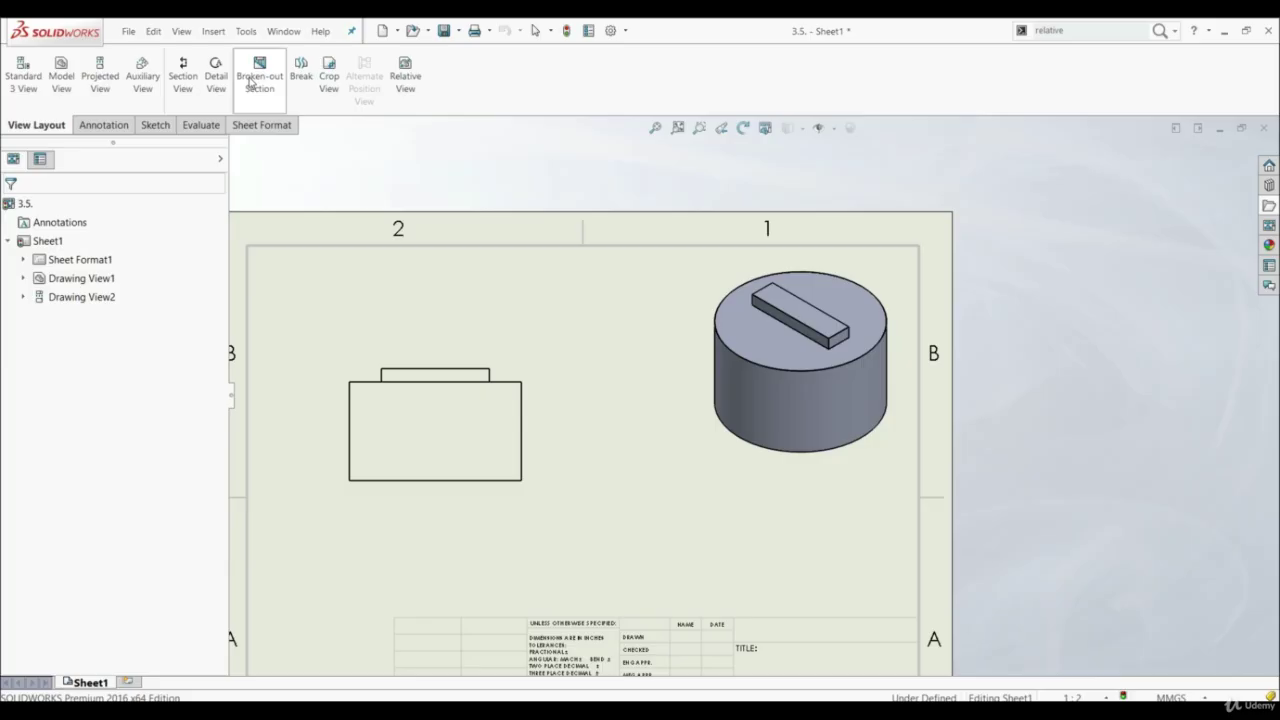
left_click(250, 84)
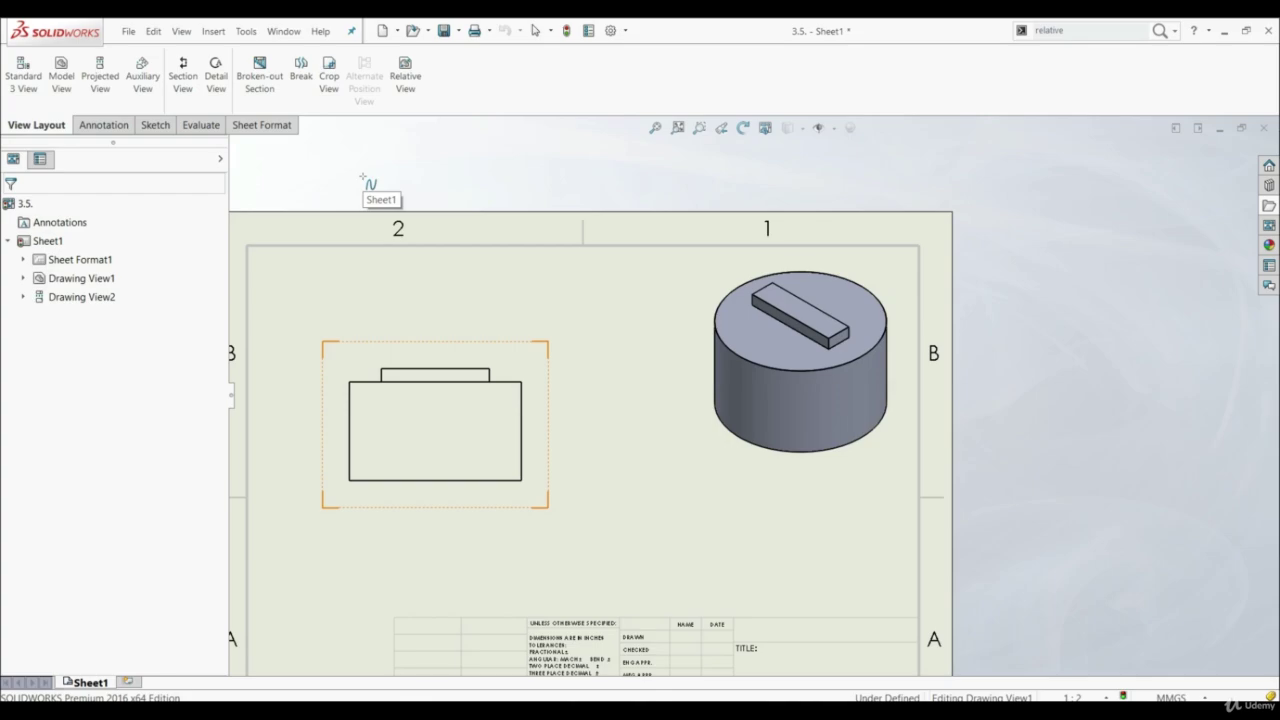
left_click(727, 484)
left_click(826, 481)
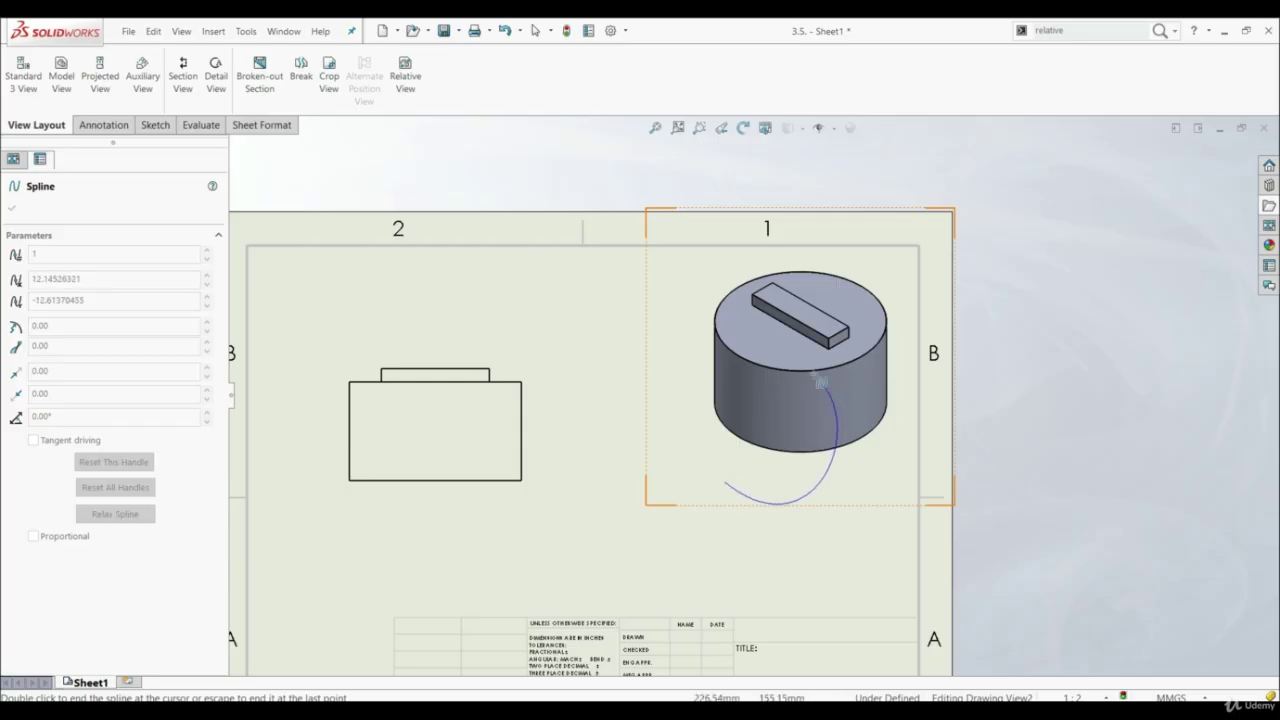
left_click(707, 266)
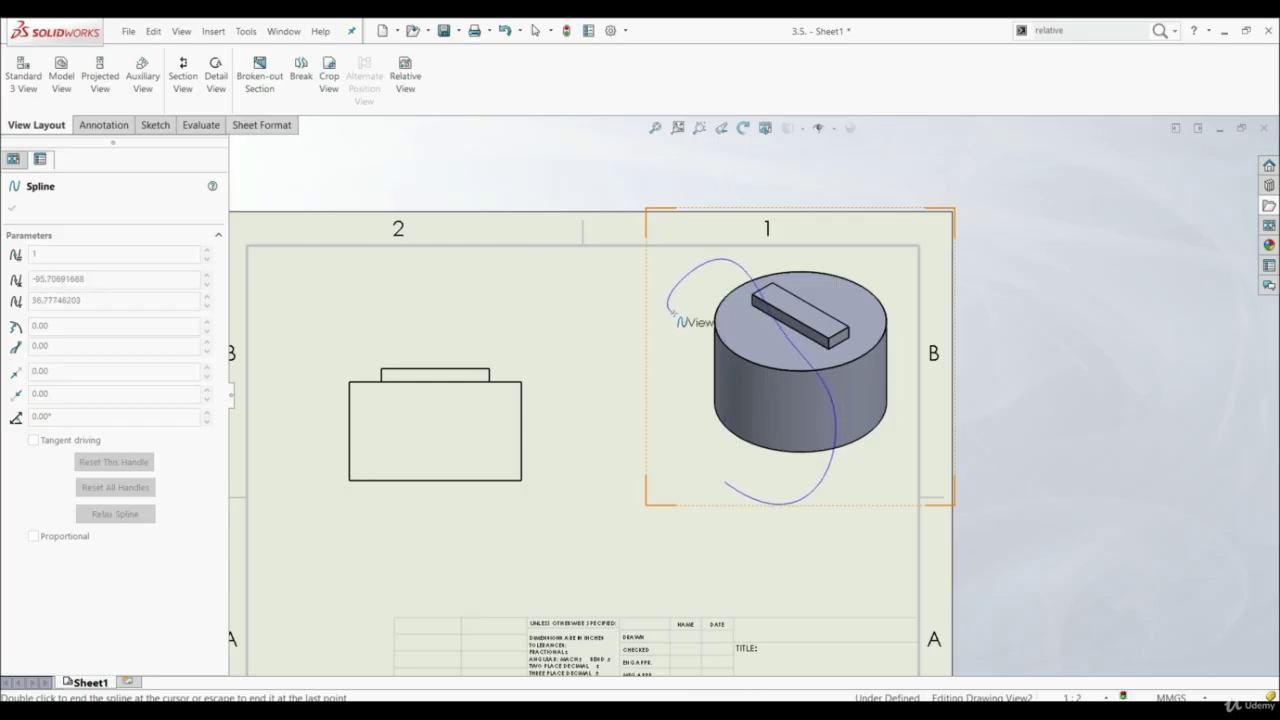
left_click(727, 485)
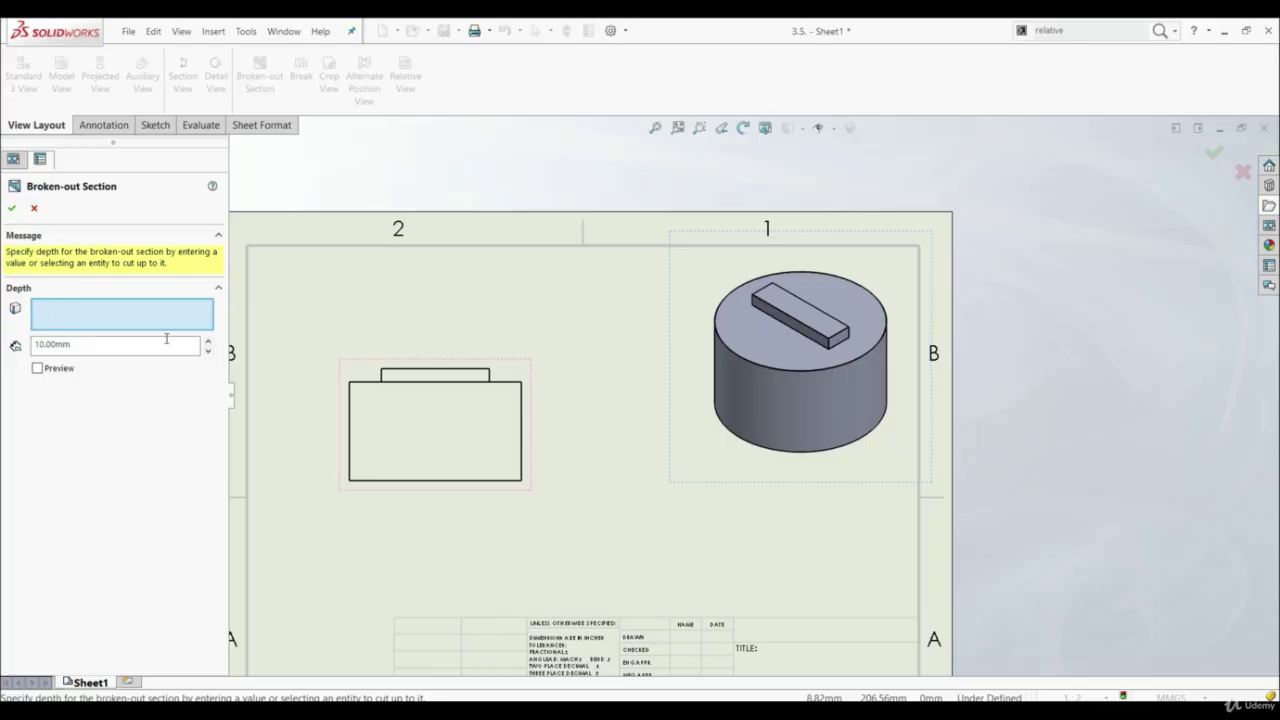
Step: Set the isometric view's broken-out section depth to 70 mm, preview the cut and accept it
left_click(70, 344)
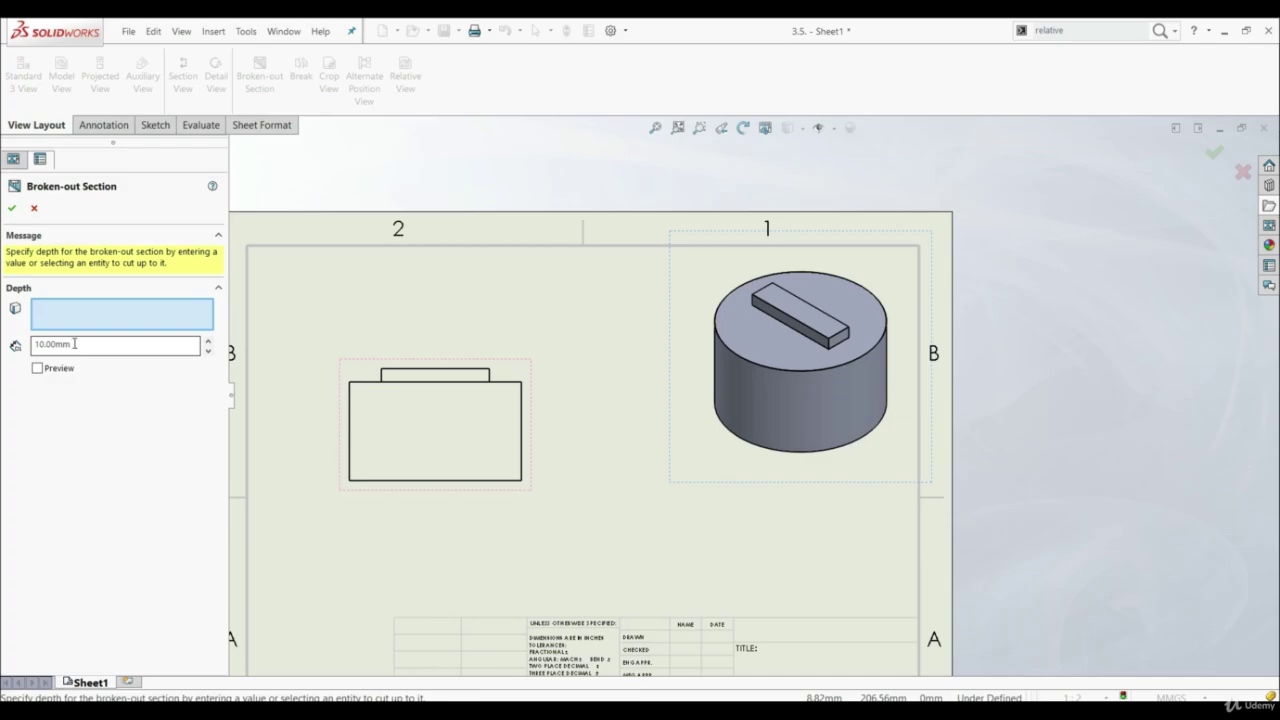
double_click(74, 343)
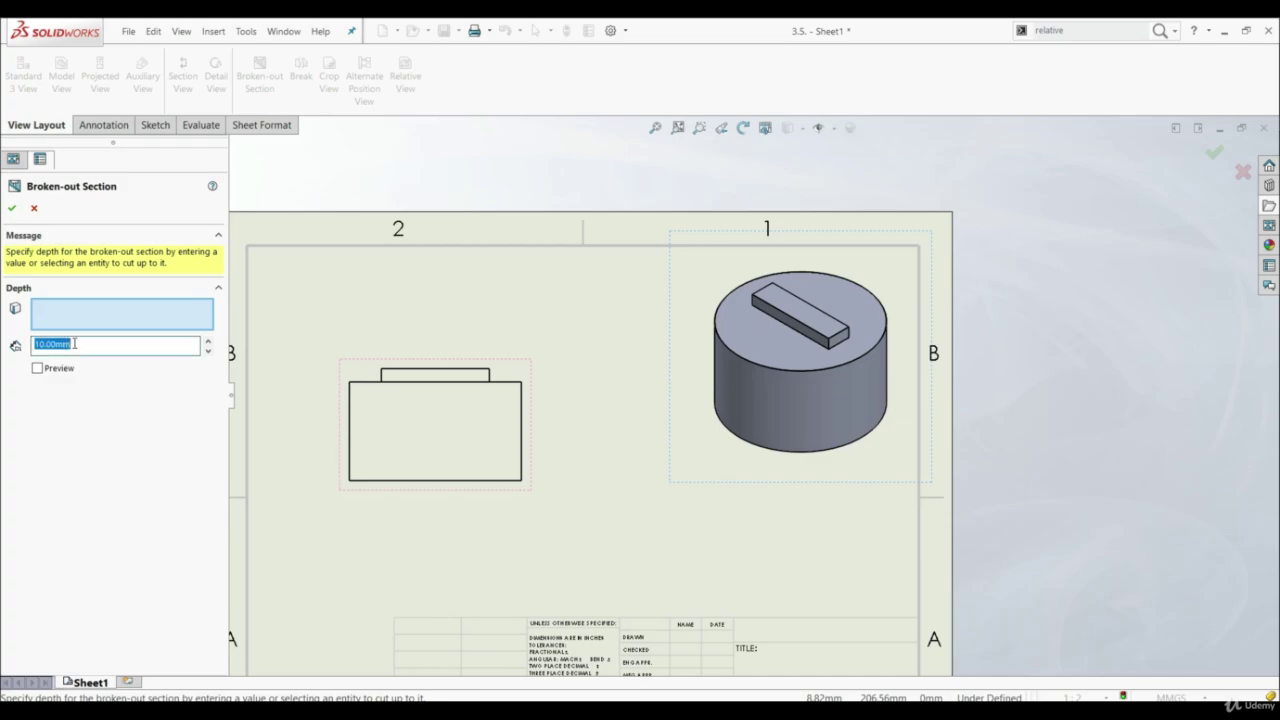
type("70")
key("Return")
left_click(37, 369)
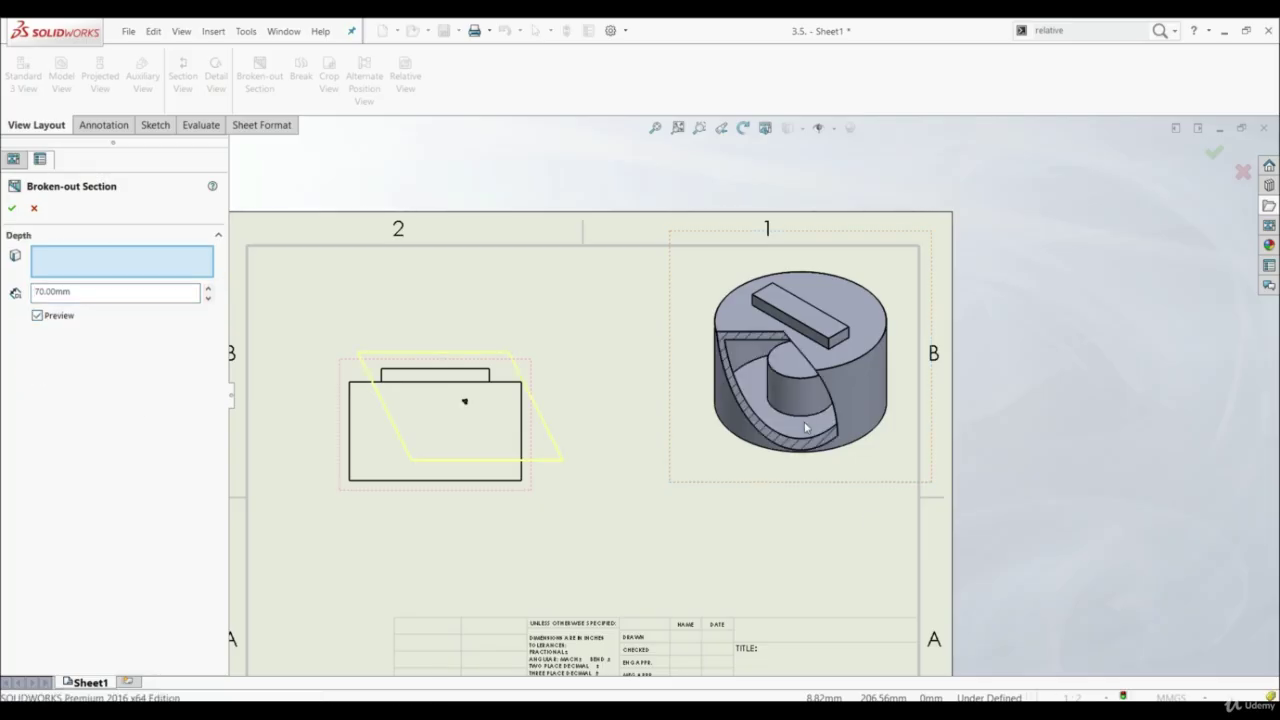
left_click(12, 208)
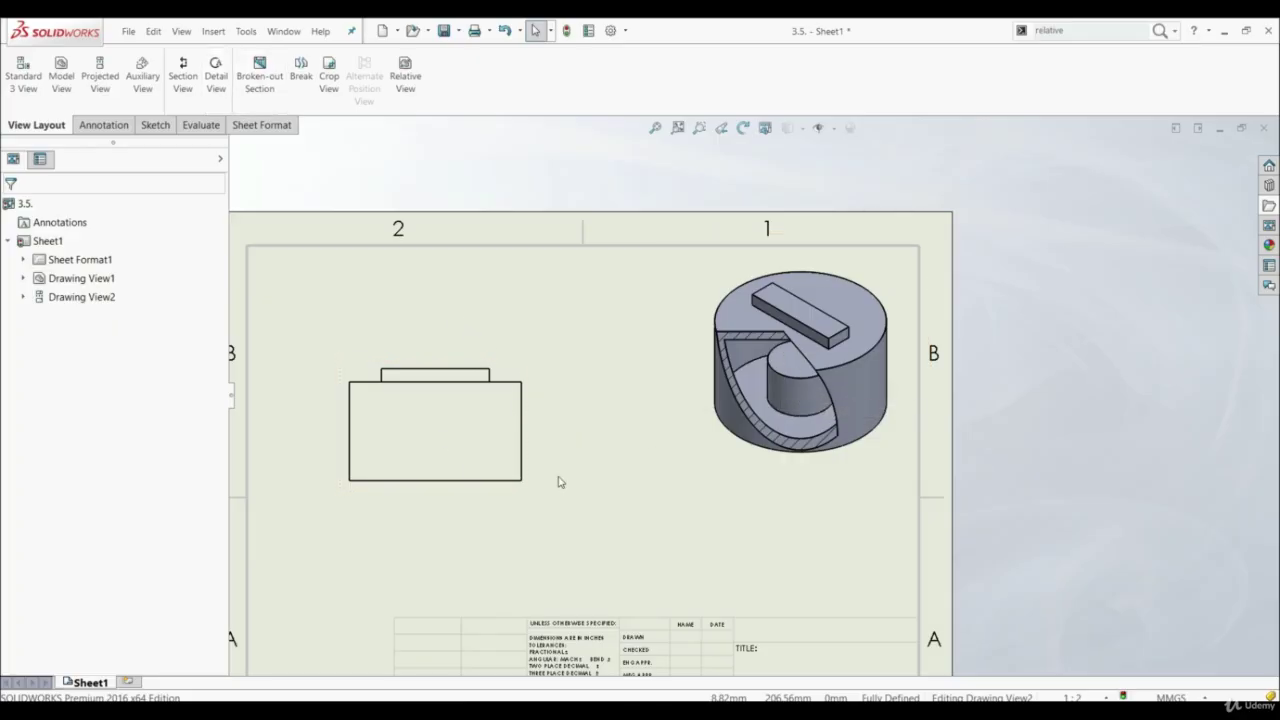
Step: Start another broken-out section and sketch a closed spline enclosing the right half of the front view
left_click(262, 88)
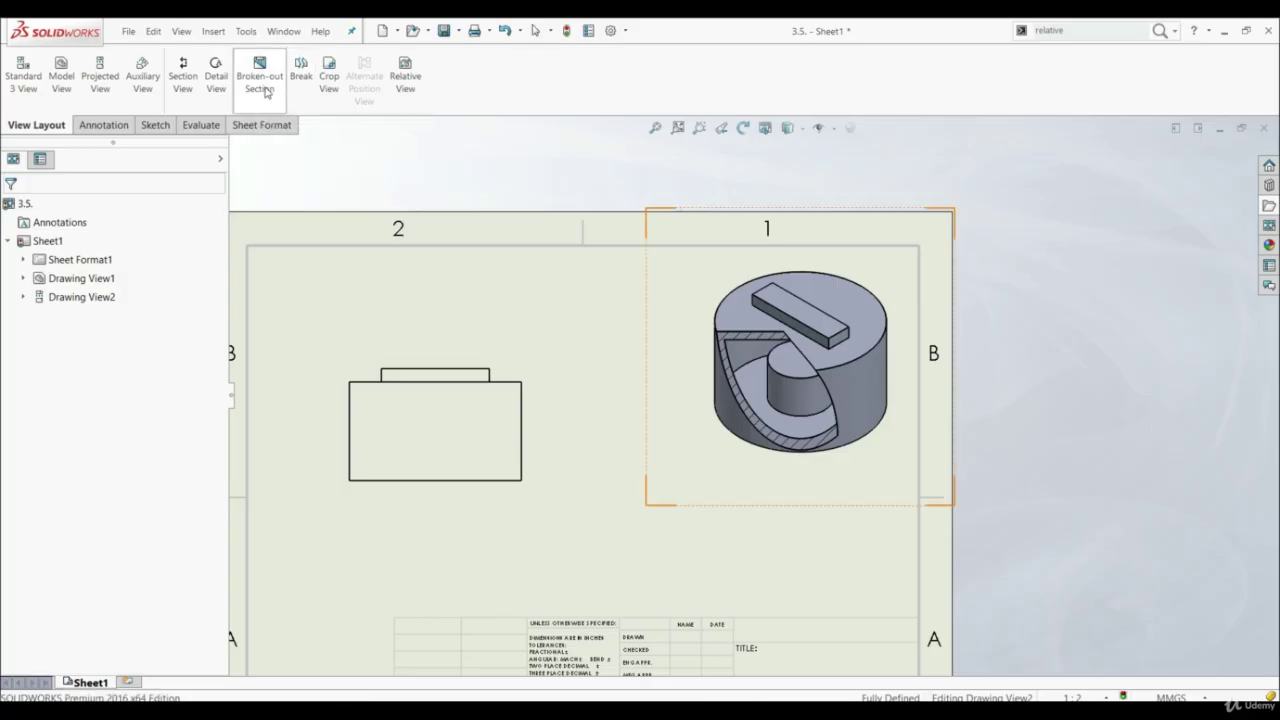
left_click(469, 354)
left_click(441, 430)
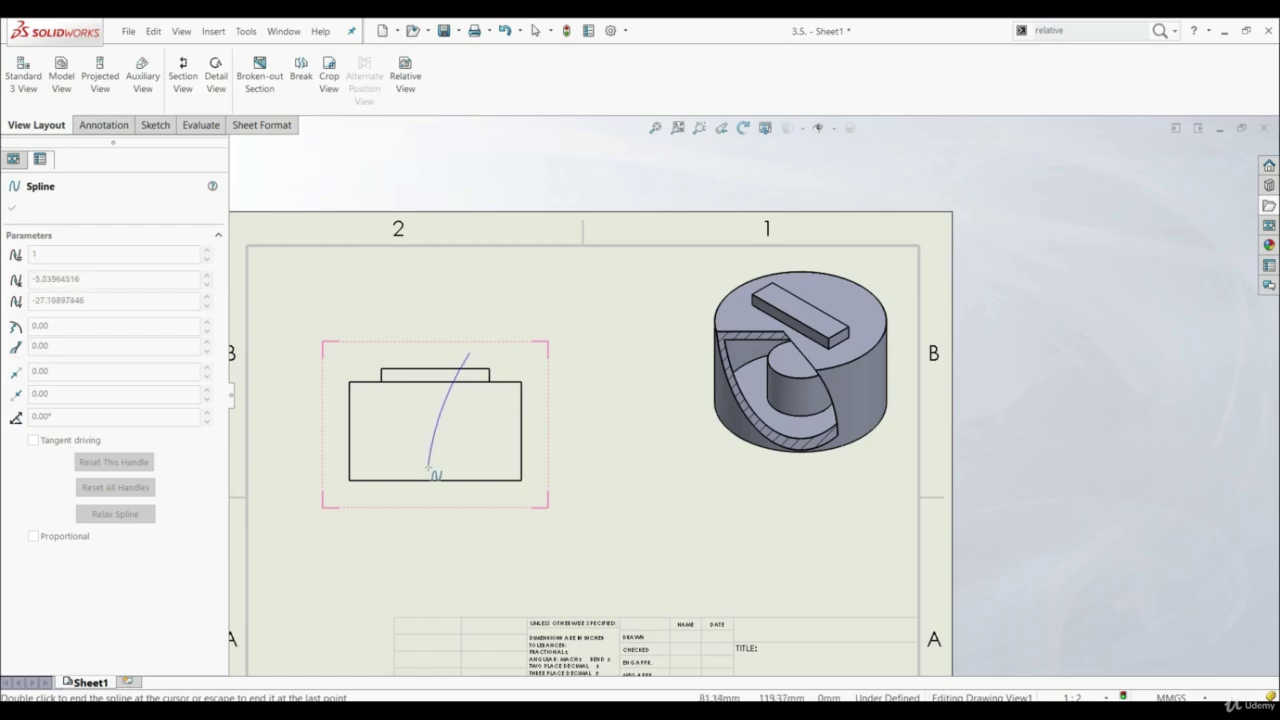
left_click(430, 467)
left_click(481, 518)
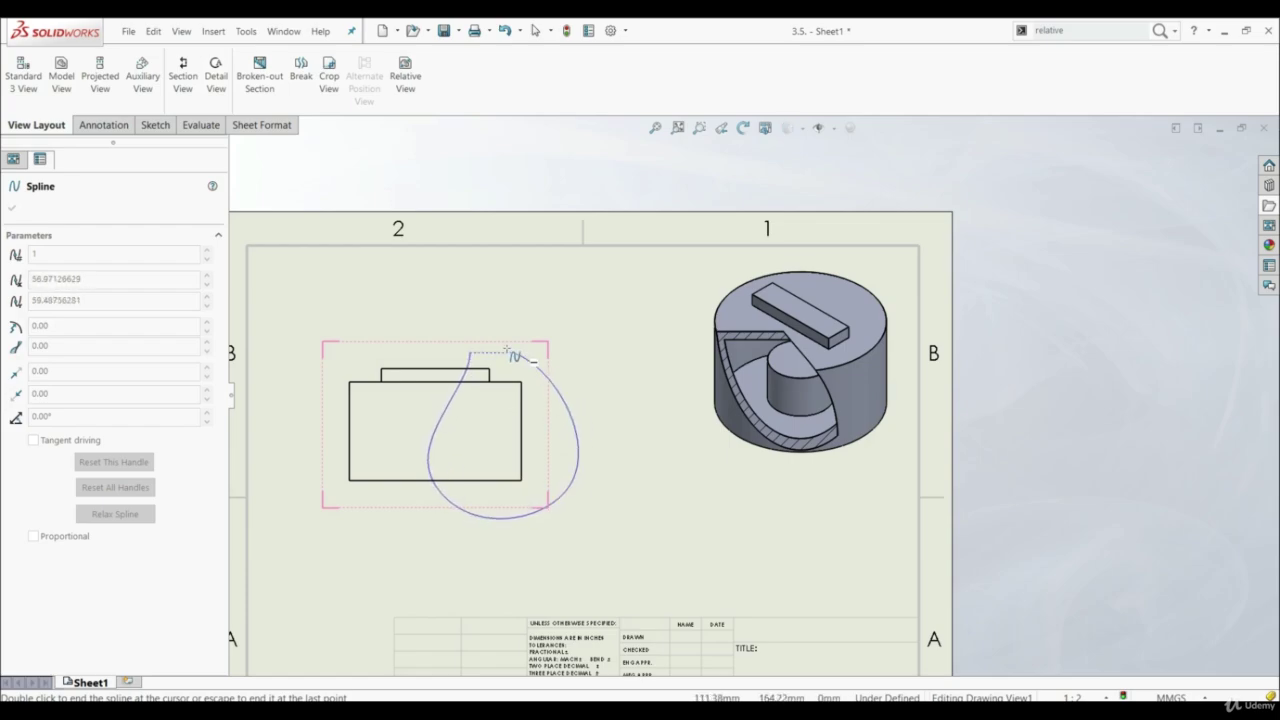
left_click(471, 354)
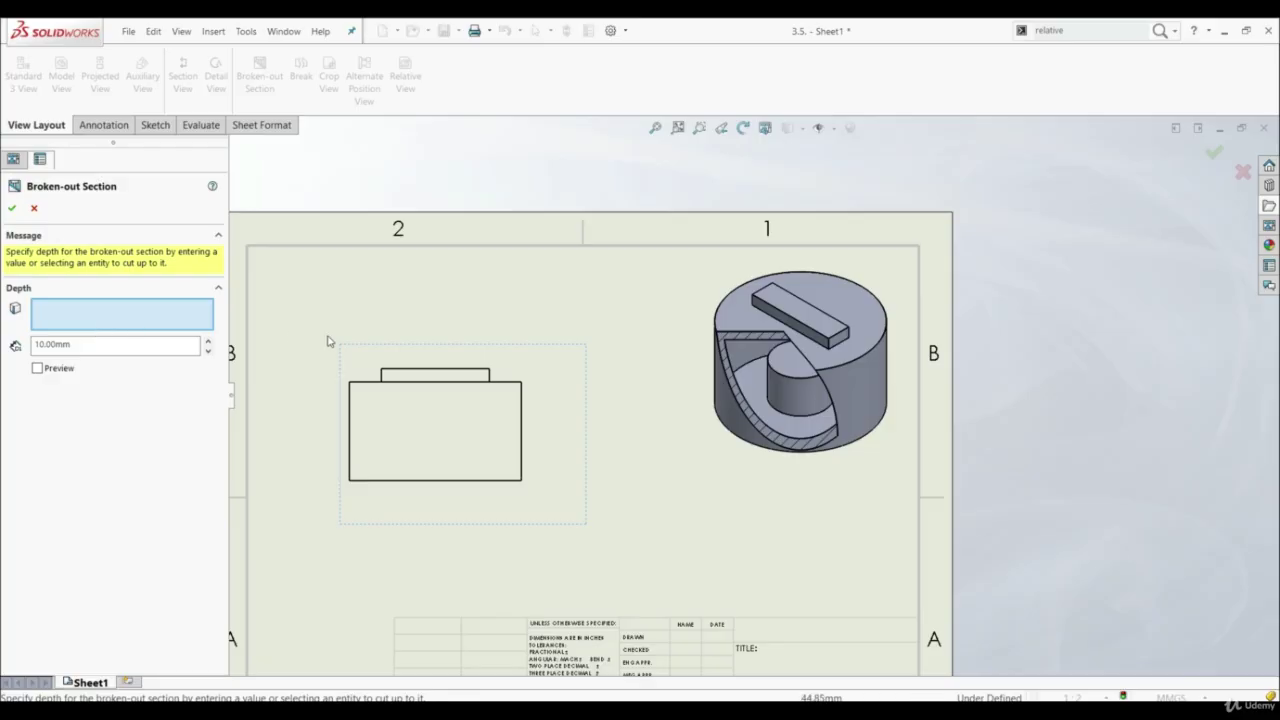
Step: Use the top edge of the front view's raised block as the depth reference, preview the section and accept it
left_click(396, 374)
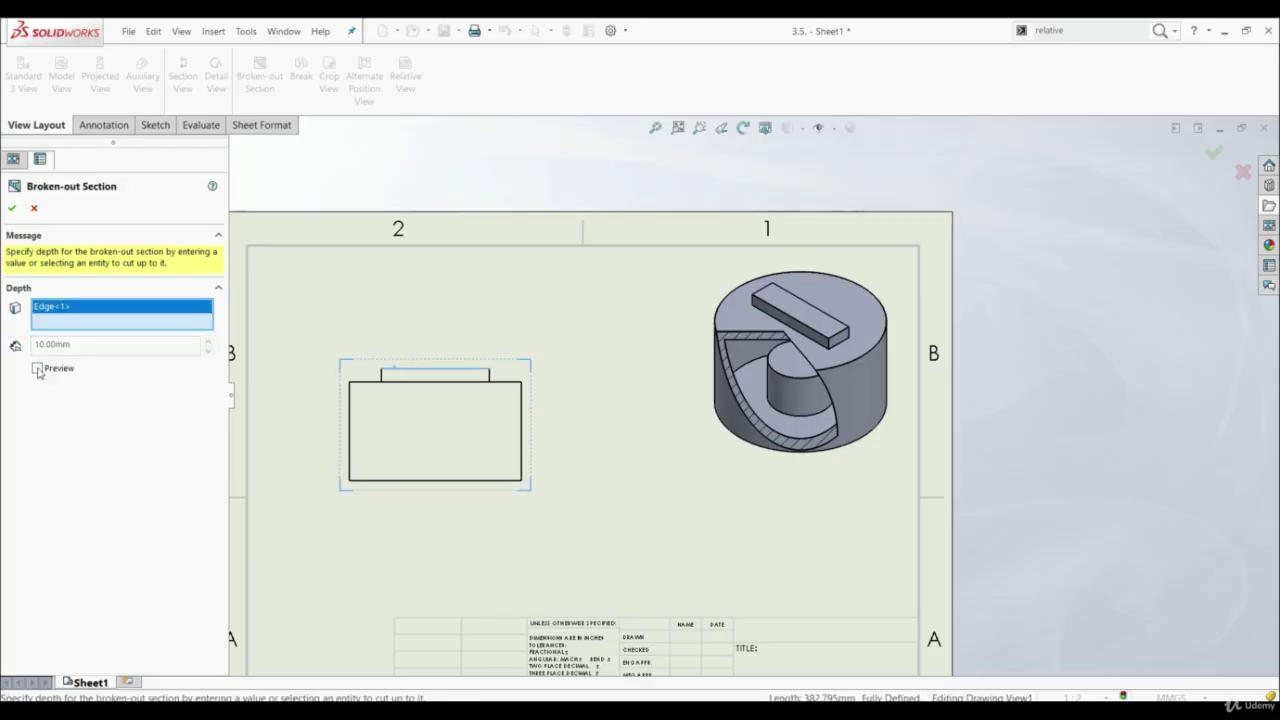
left_click(38, 368)
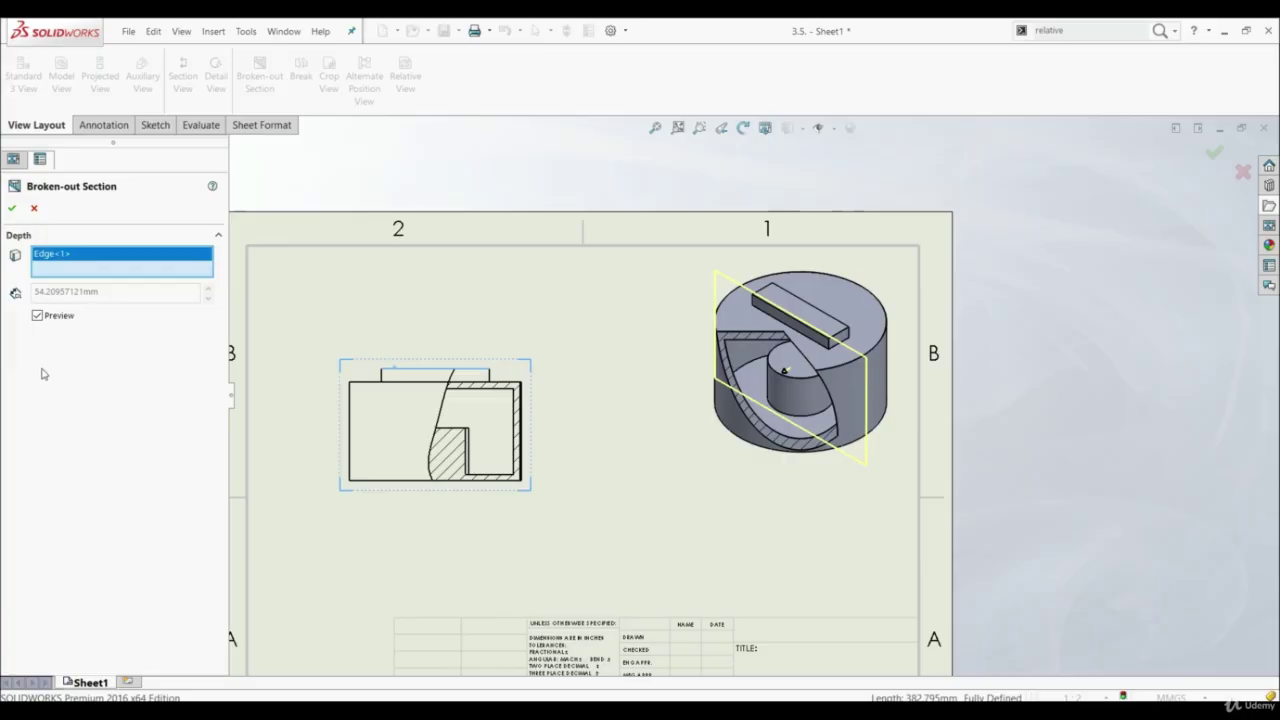
left_click(13, 208)
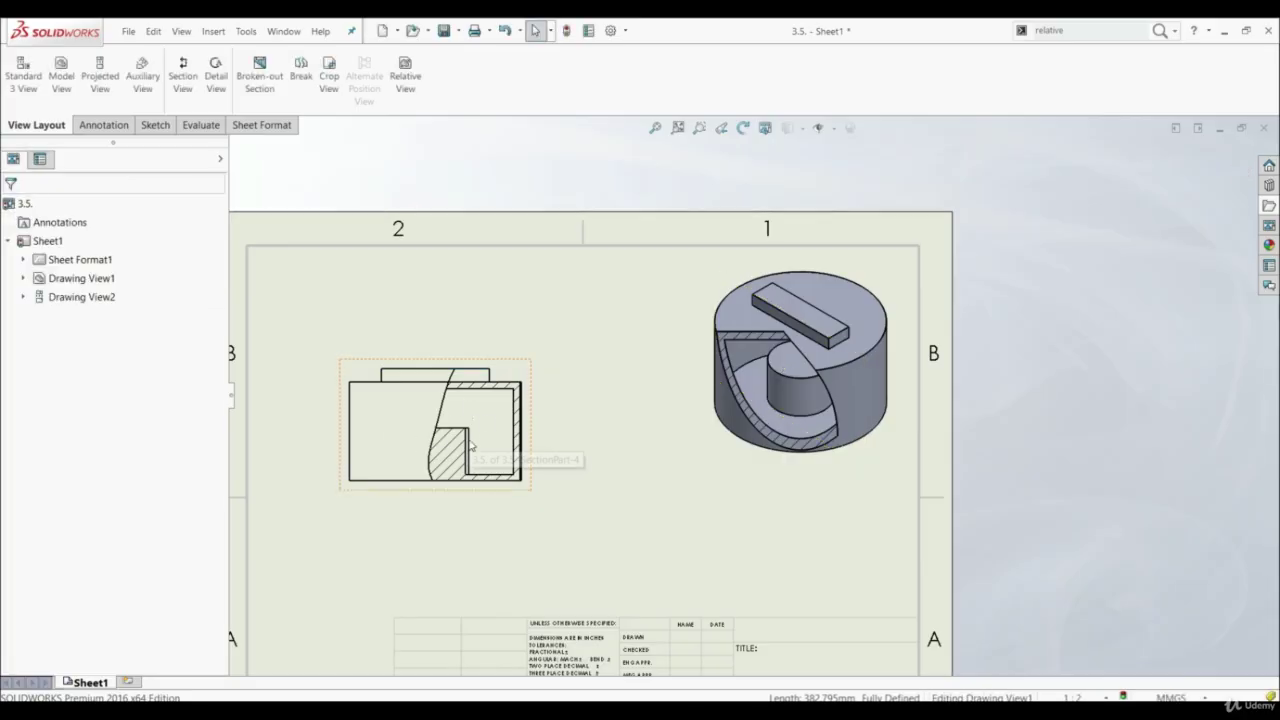
left_click(476, 516)
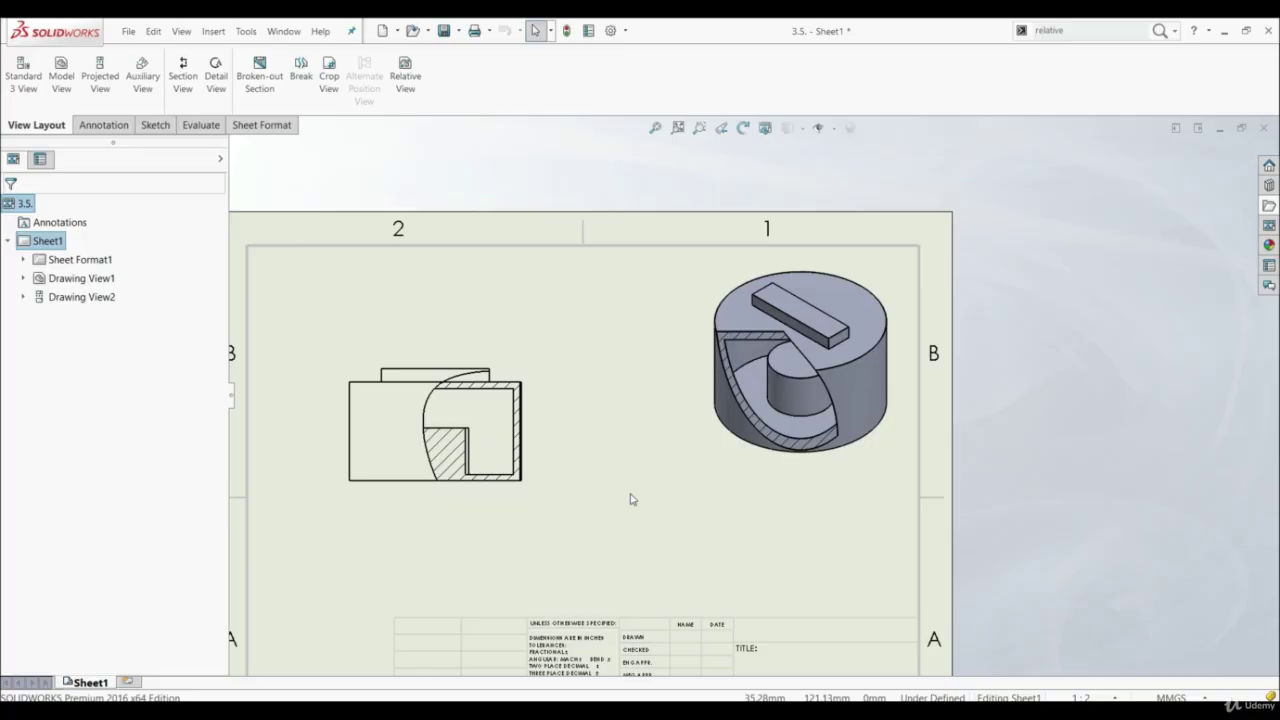
Step: Edit the definition of Drawing View1's broken-out section, removing the edge reference and setting the depth to 60 mm
left_click(76, 280)
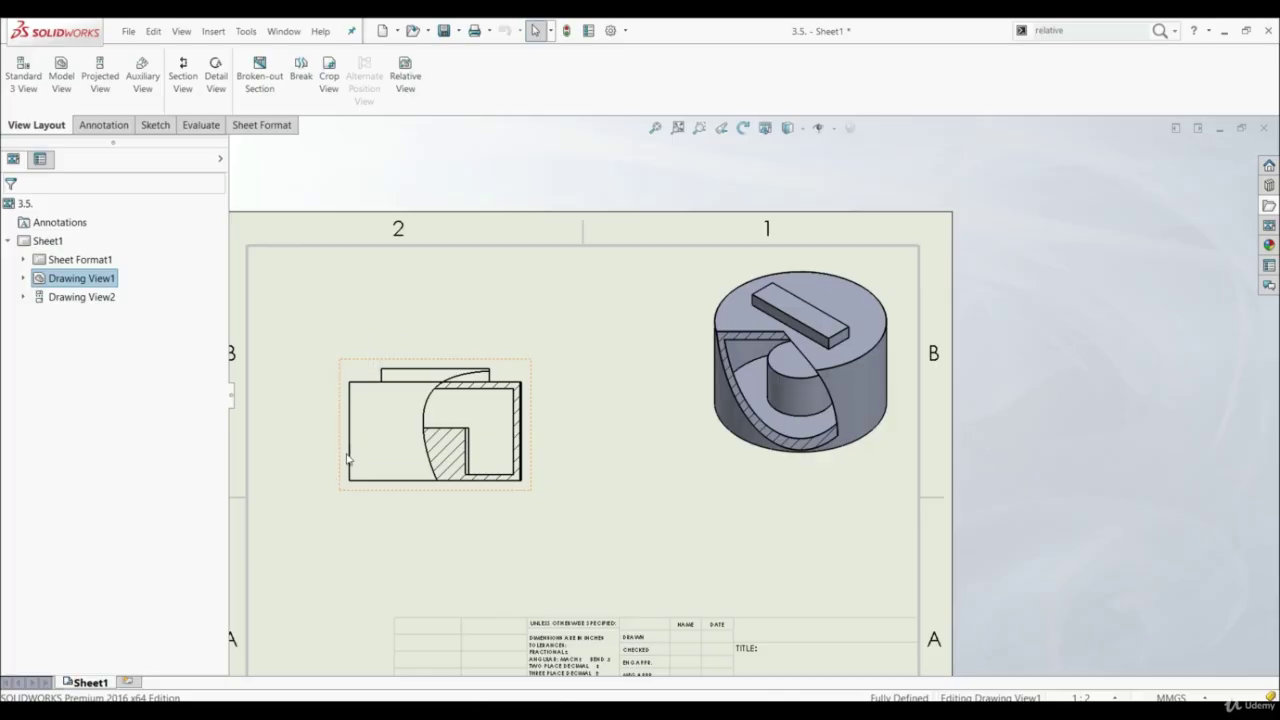
left_click(23, 278)
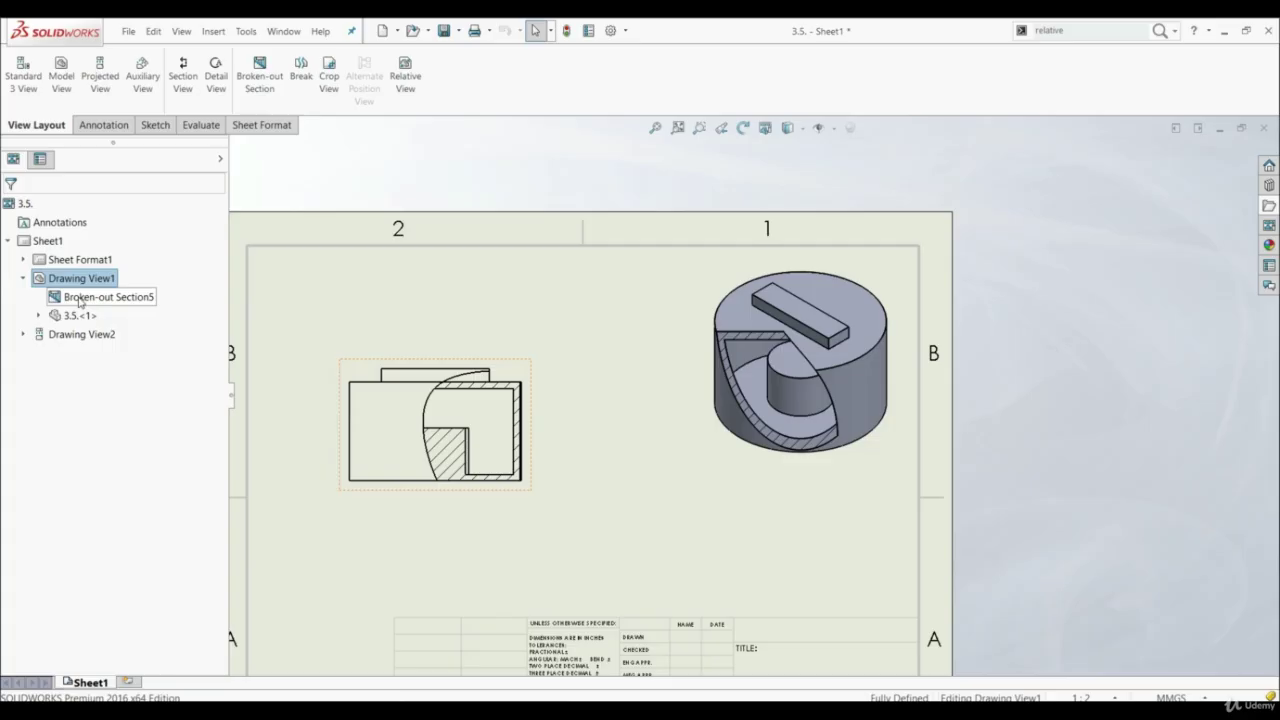
left_click(80, 297)
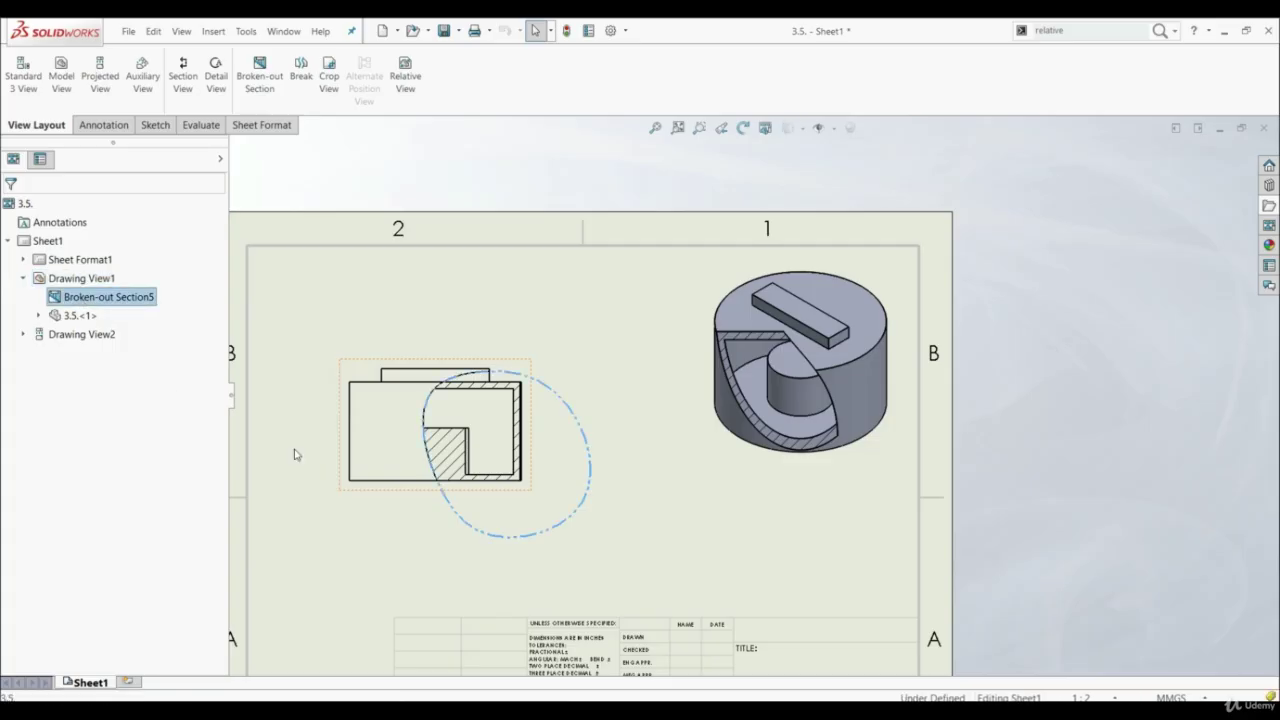
right_click(84, 299)
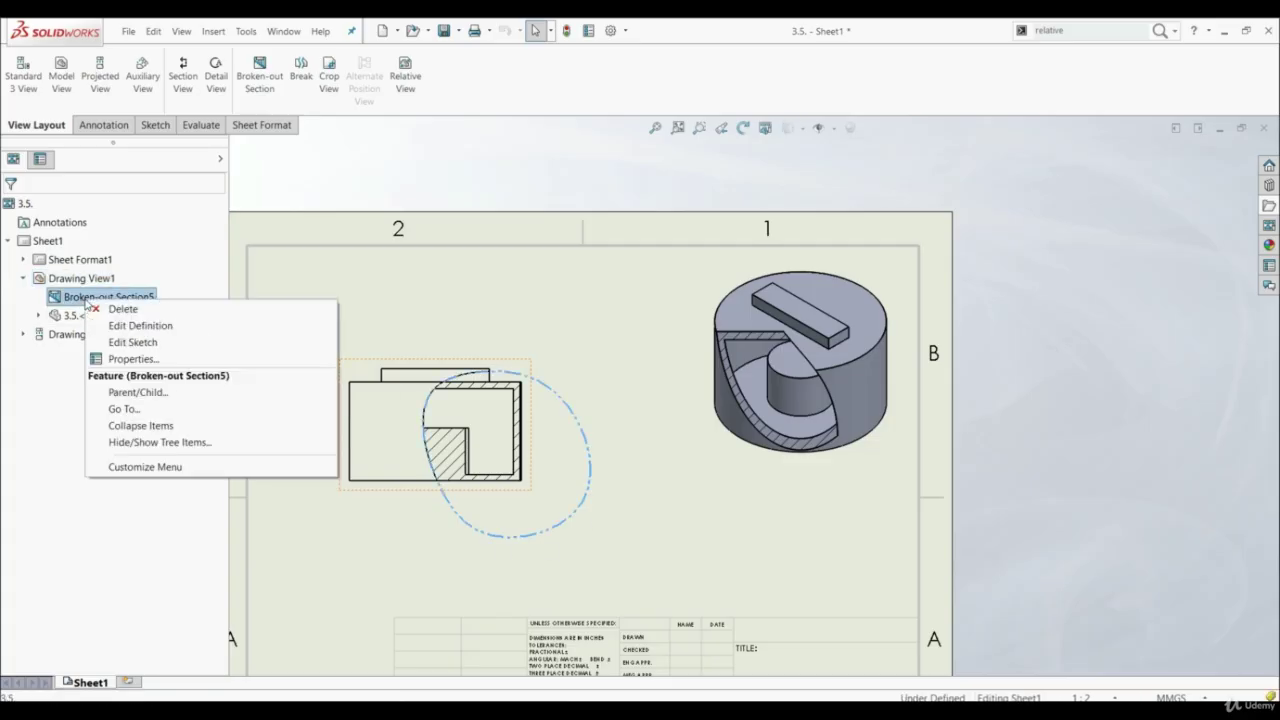
left_click(150, 328)
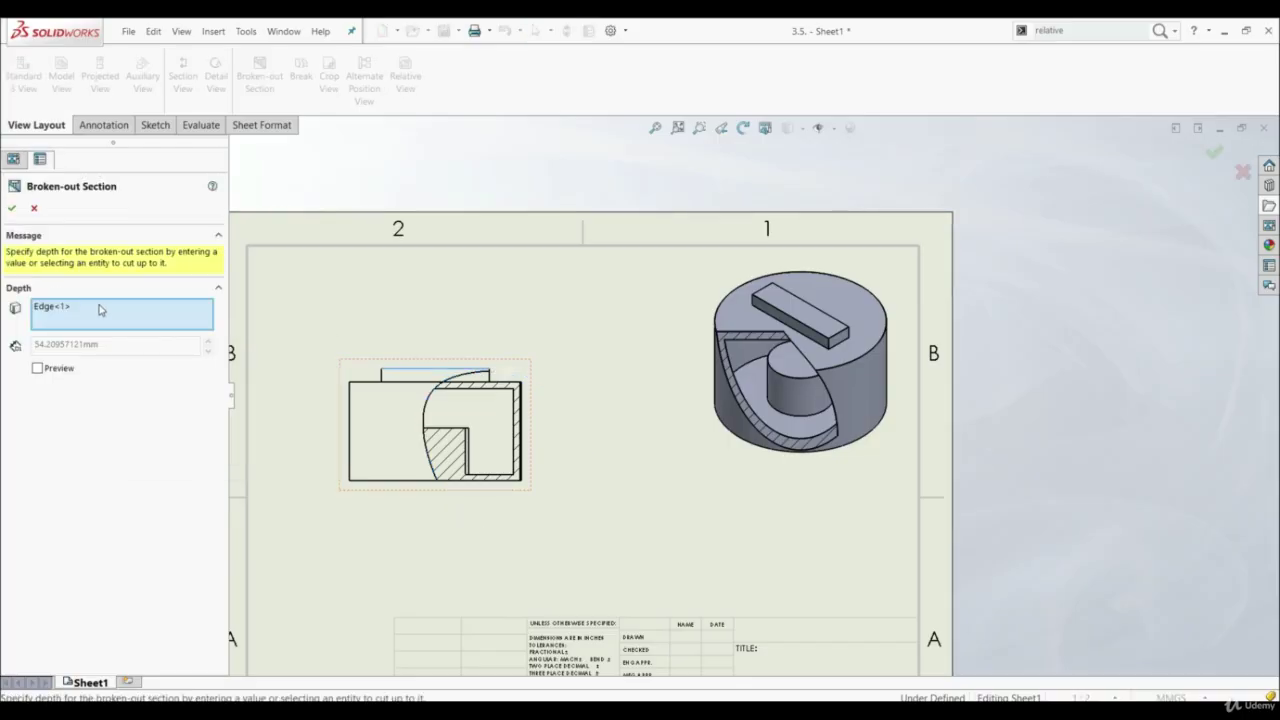
right_click(99, 310)
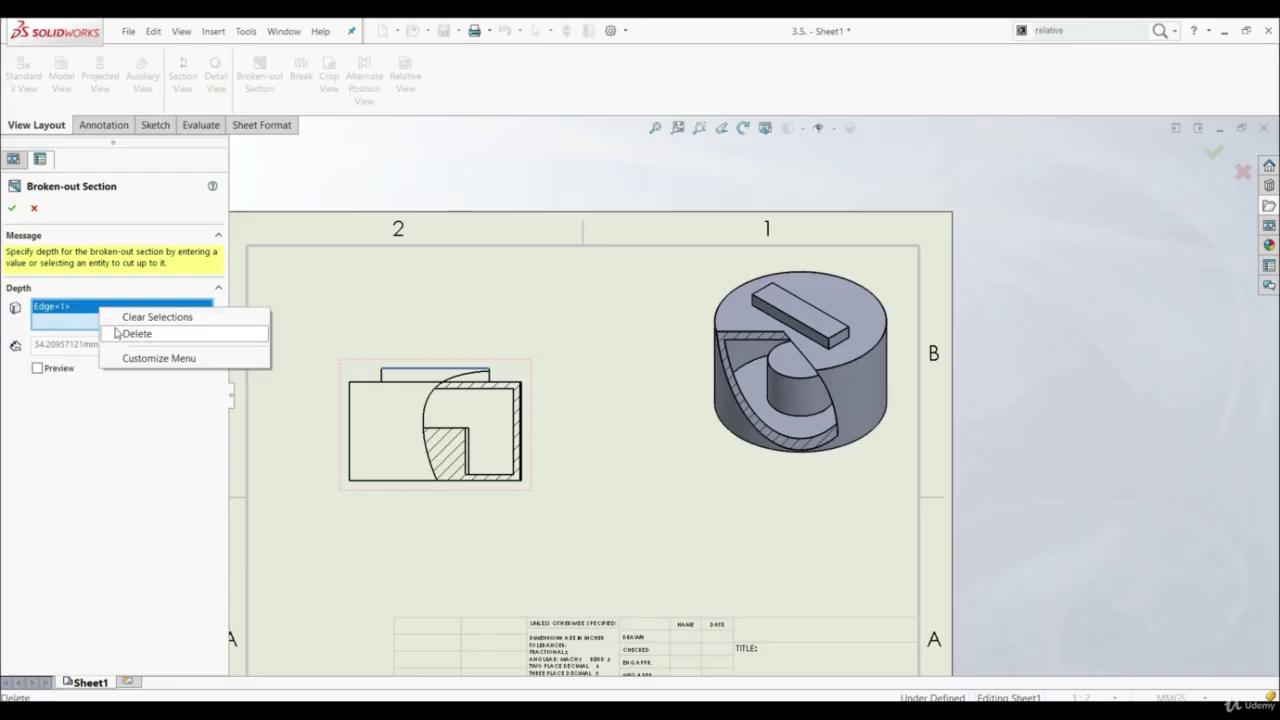
left_click(117, 332)
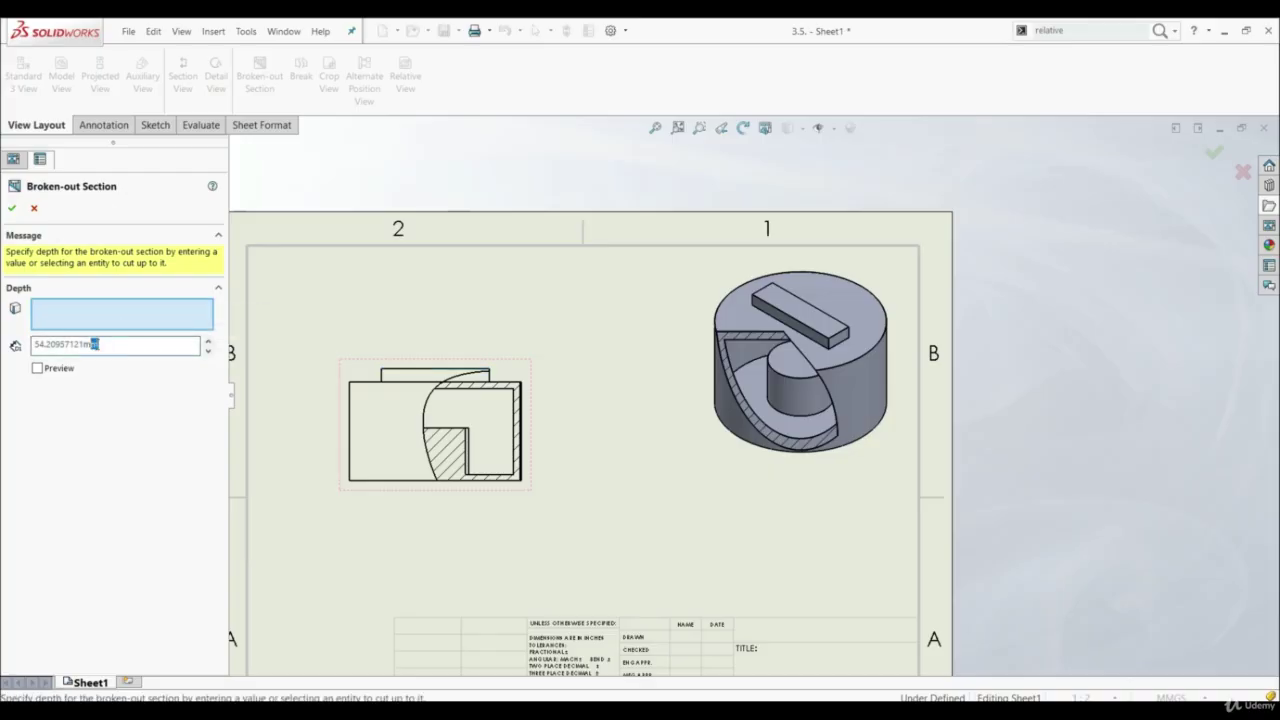
left_click_drag(114, 344, 17, 345)
type("60")
key("Return")
left_click(12, 208)
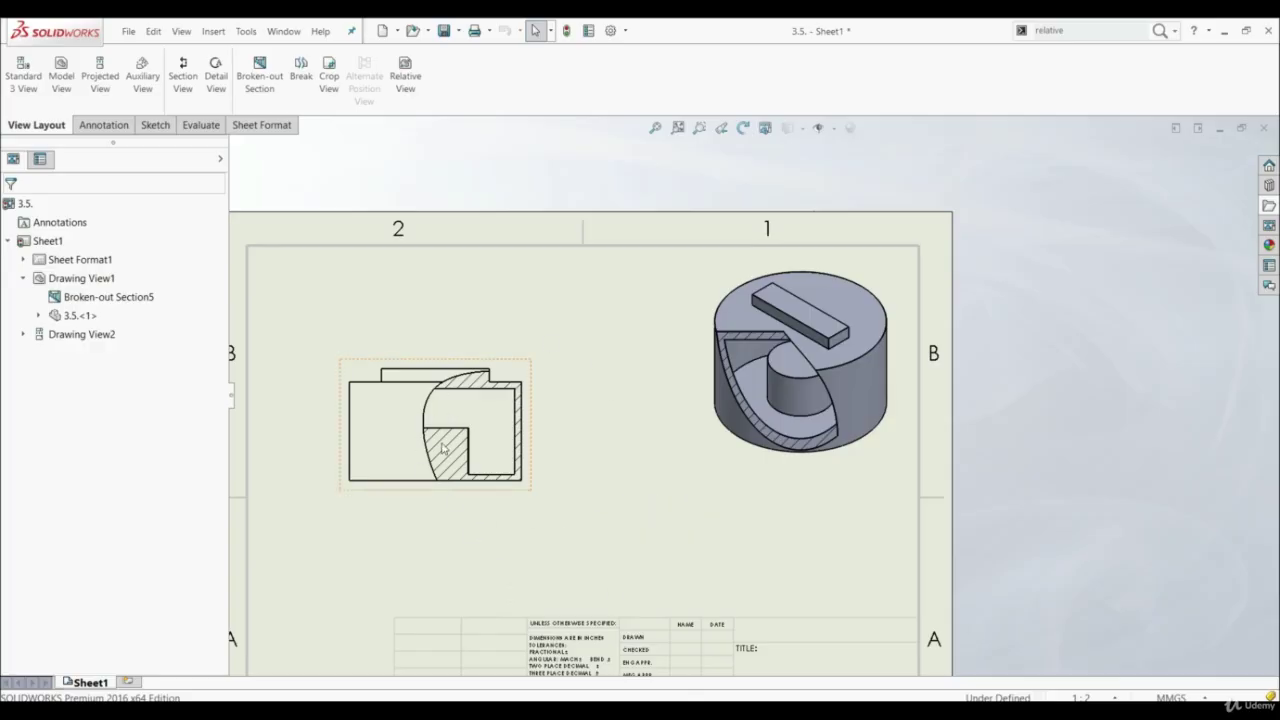
Step: Edit the sketch of the front view's broken-out section, reshape its spline into a rounder, wider boundary and rebuild the drawing
right_click(82, 297)
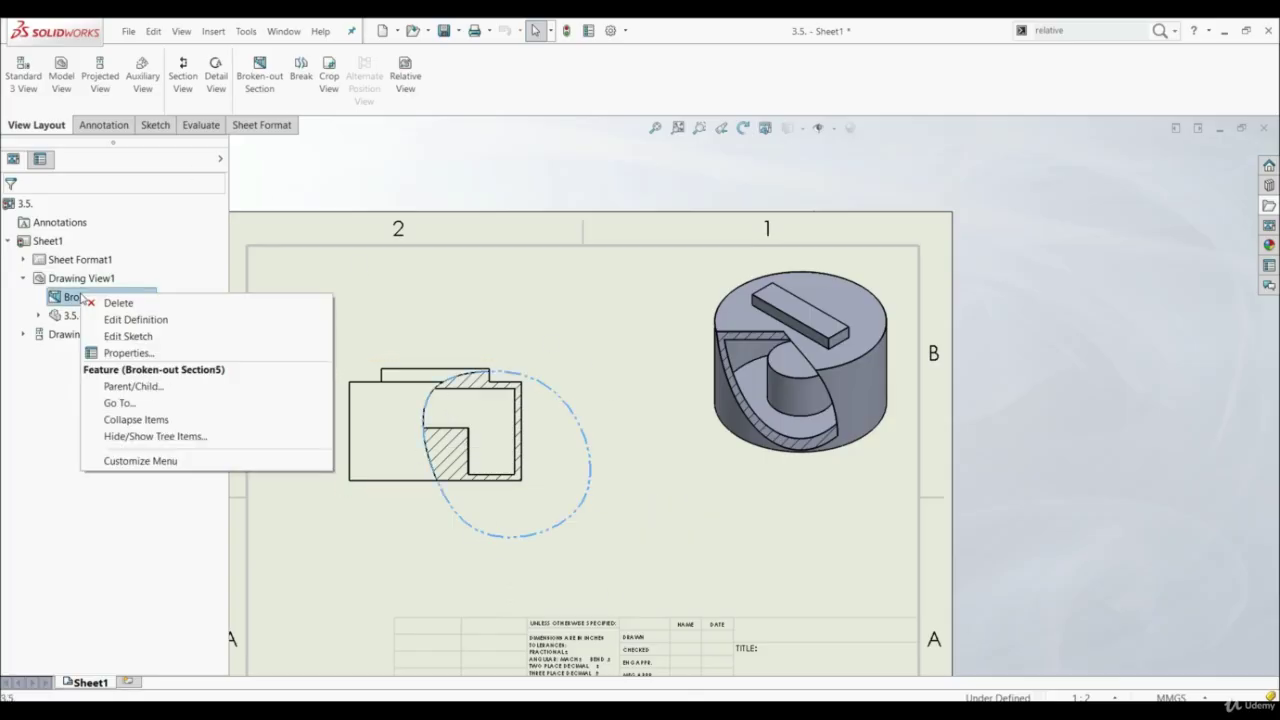
left_click(110, 336)
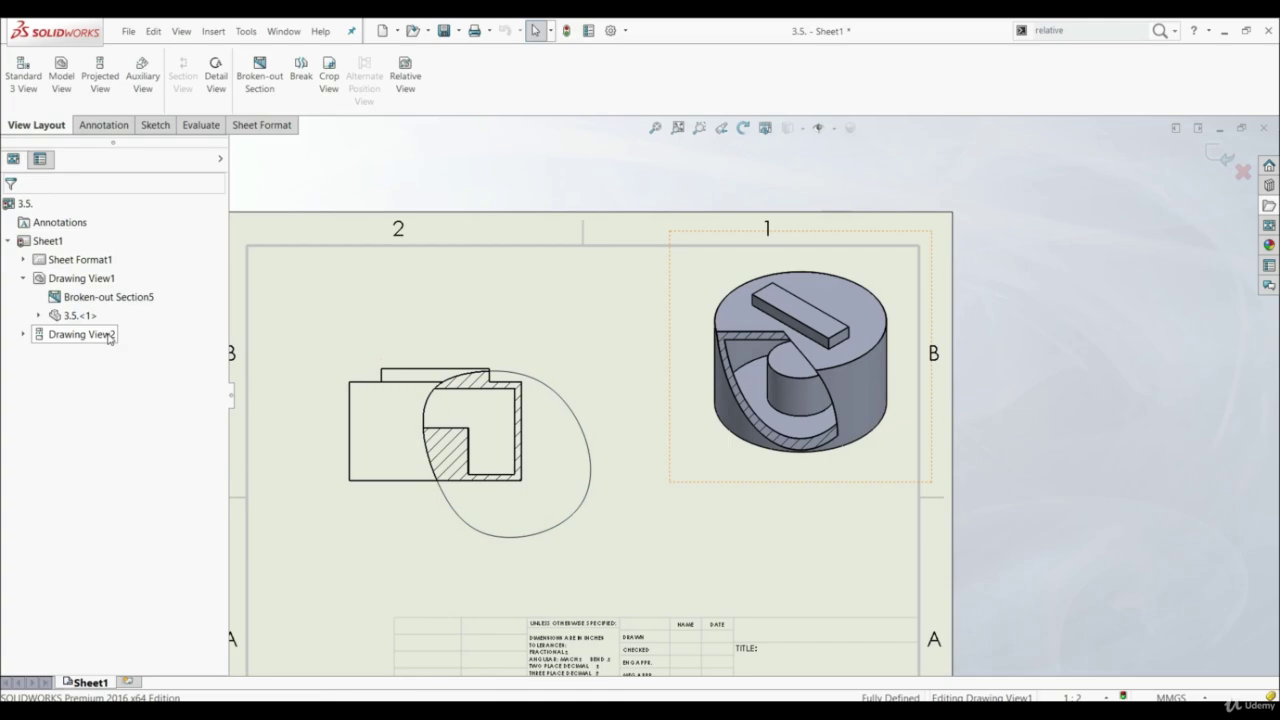
left_click(451, 510)
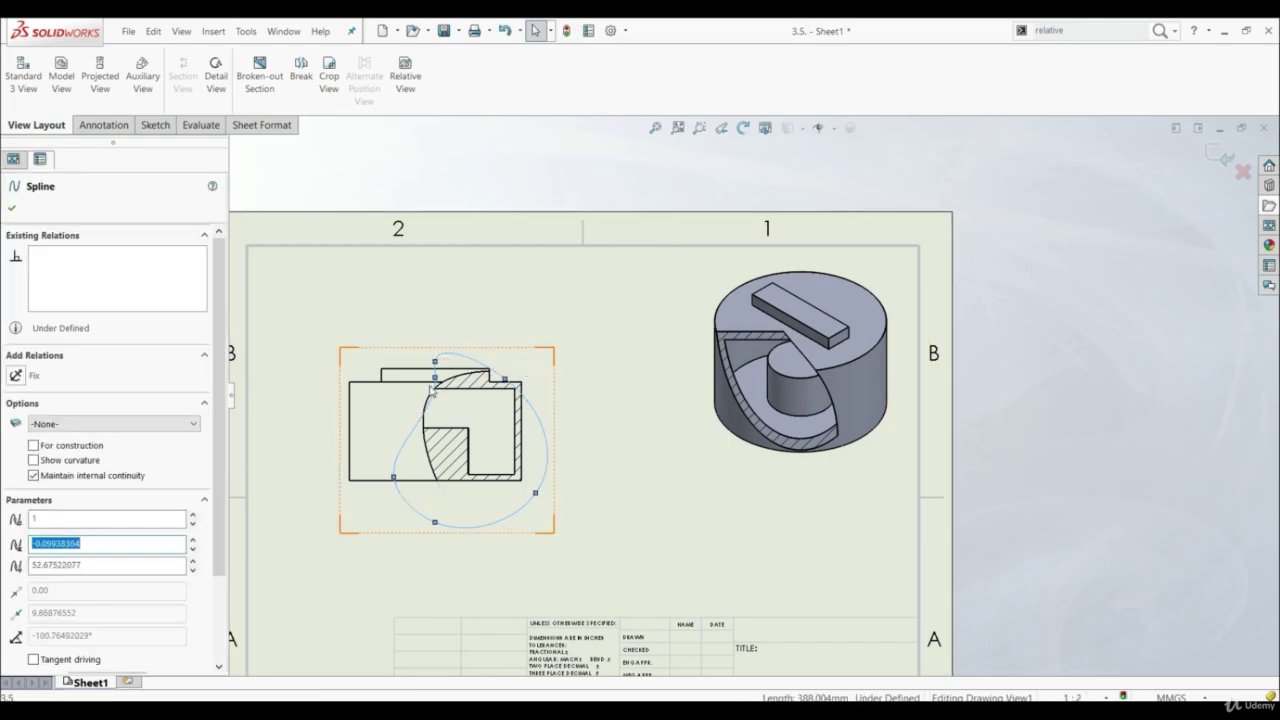
left_click(434, 379)
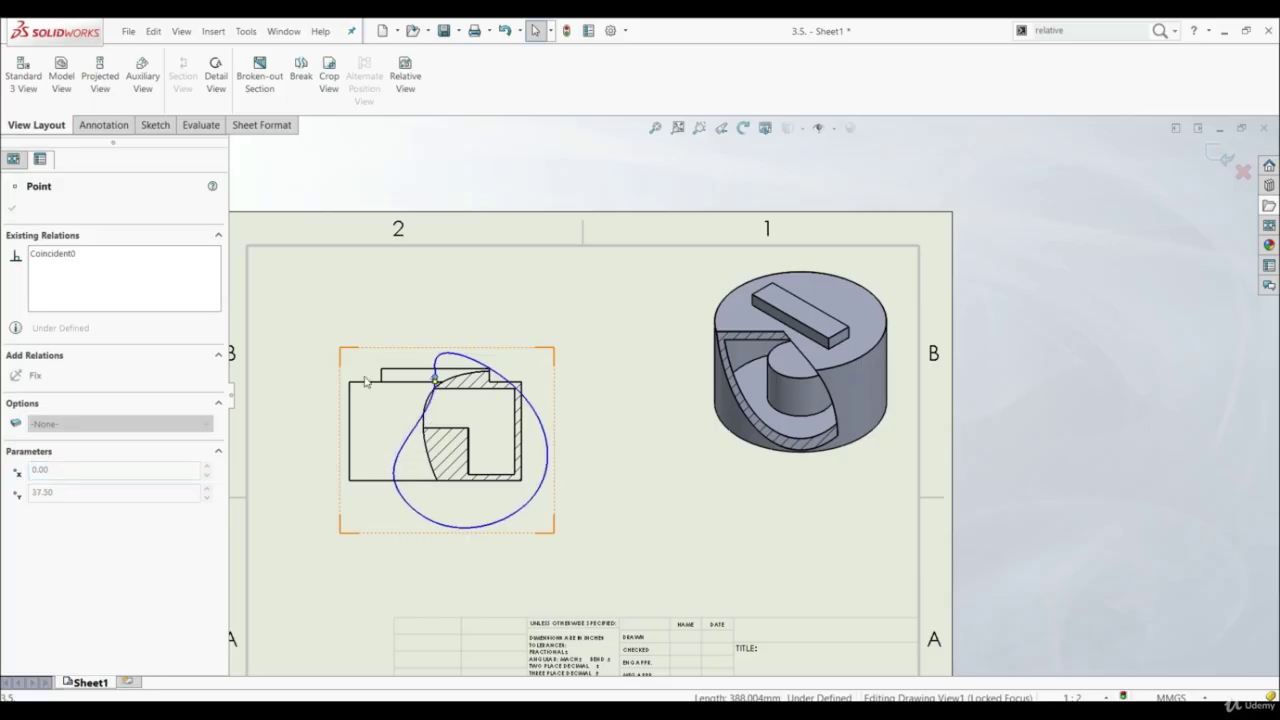
mouse_move(435, 380)
left_mouse_down()
mouse_move(434, 347)
mouse_move(436, 384)
mouse_move(435, 370)
left_mouse_up()
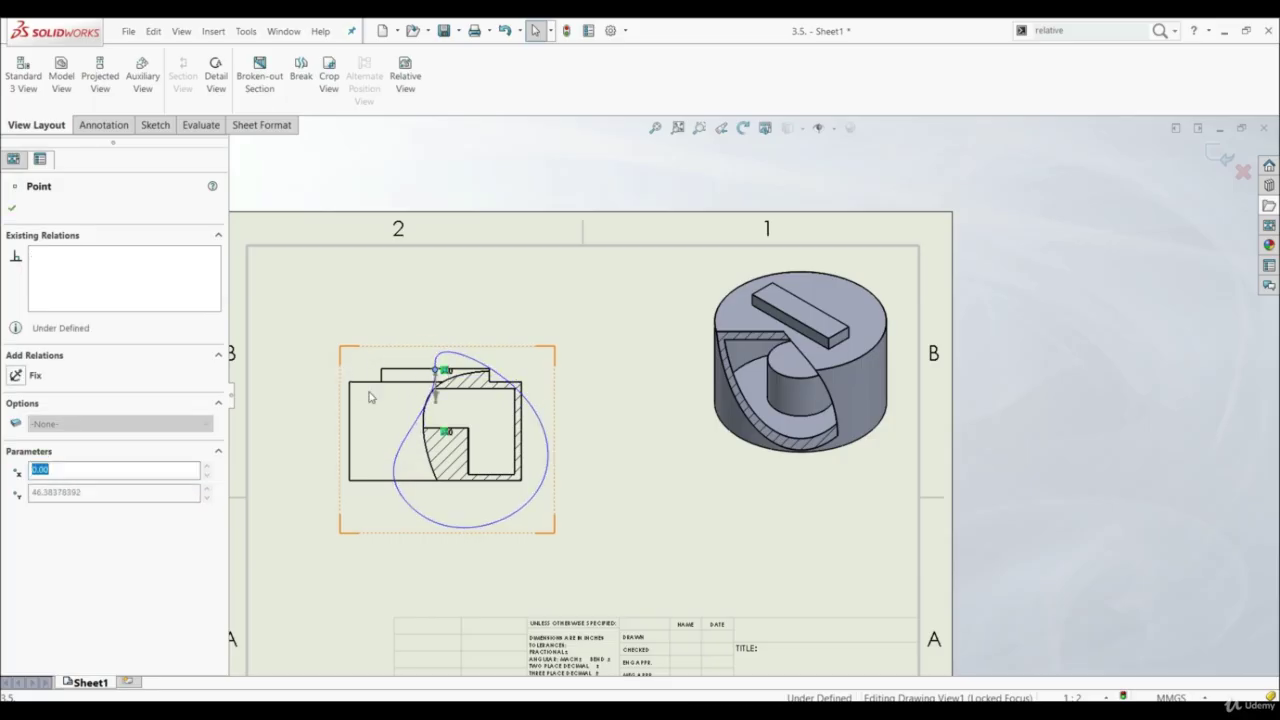
left_click_drag(544, 402, 545, 380)
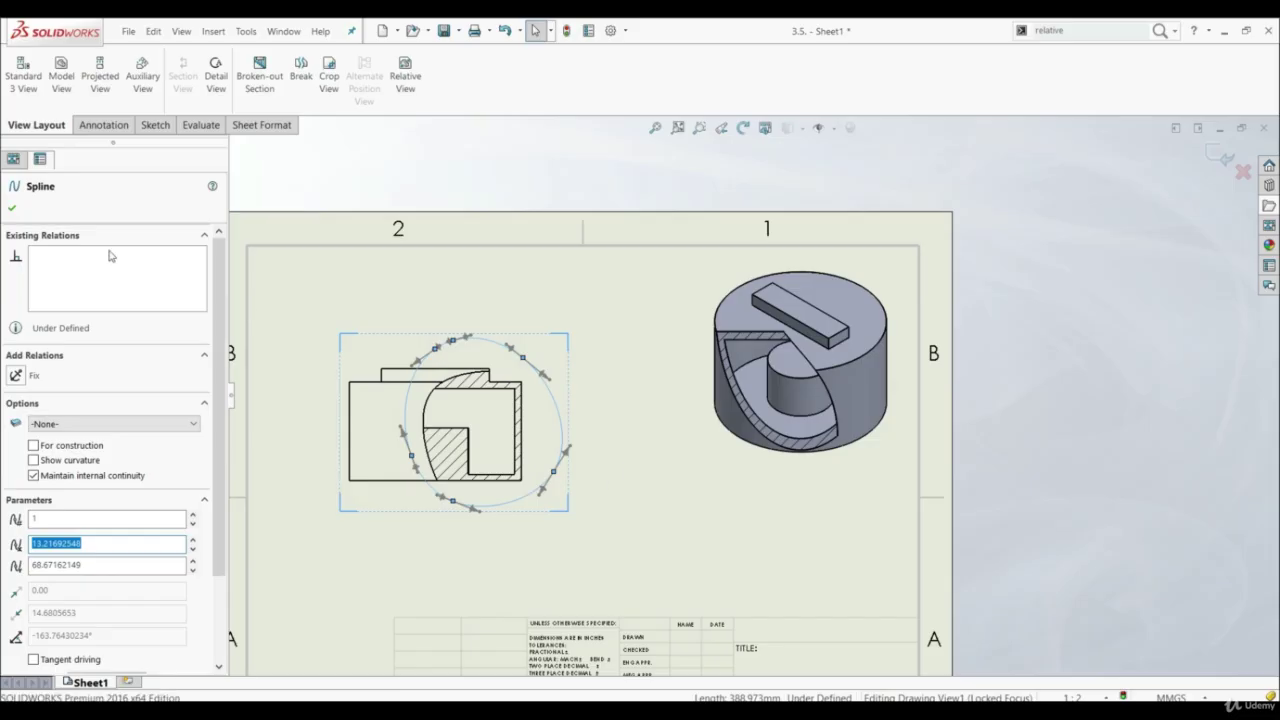
left_click(13, 208)
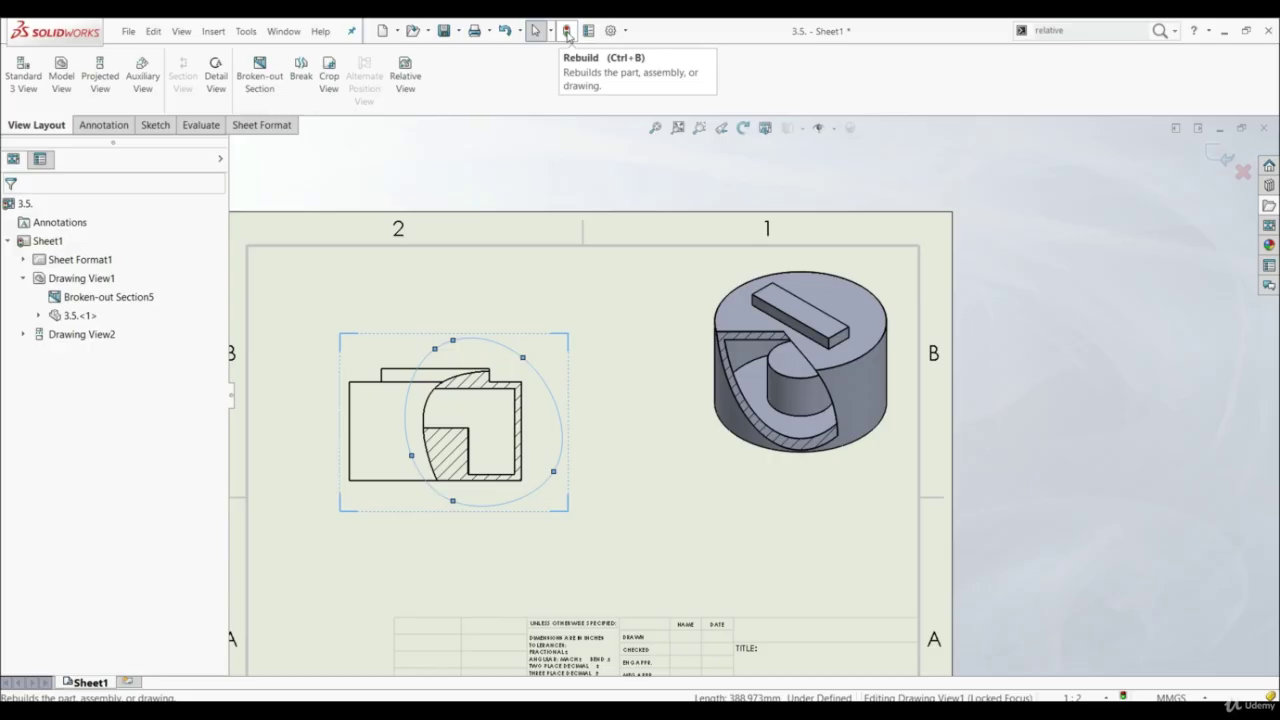
left_click(567, 33)
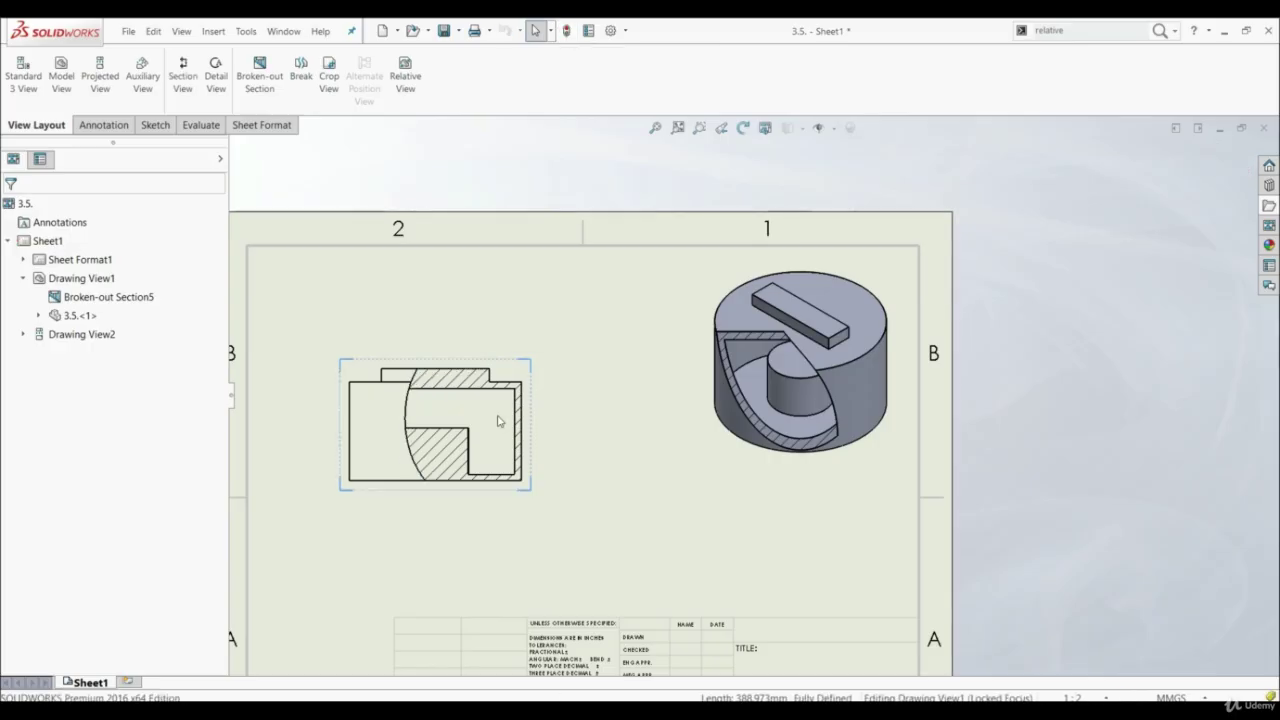